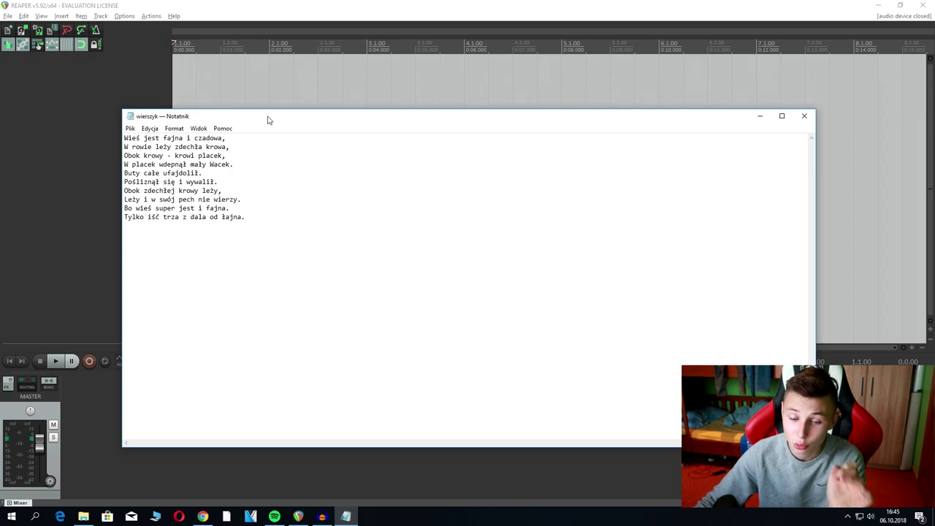
Close the wierszyk text note and insert a new track armed for recording
key("alt+F4")
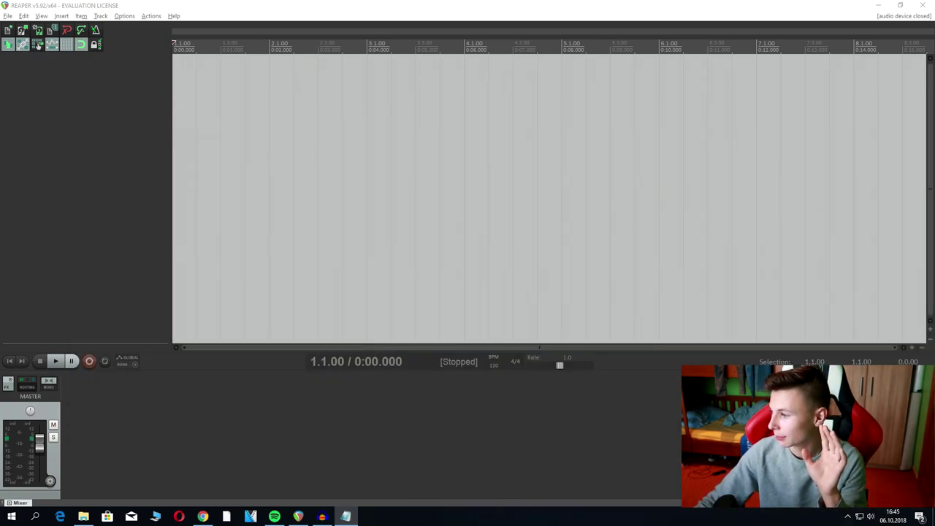
right_click(92, 102)
left_click(102, 108)
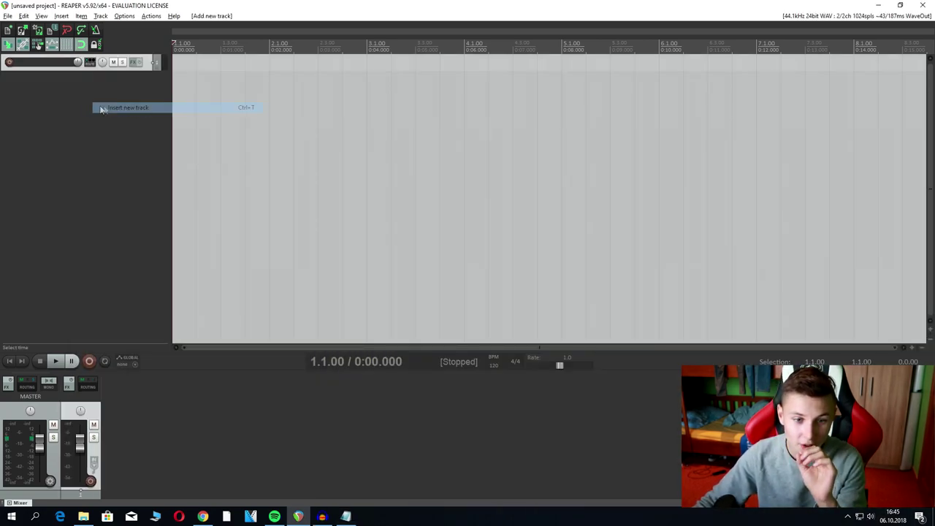
left_click(10, 62)
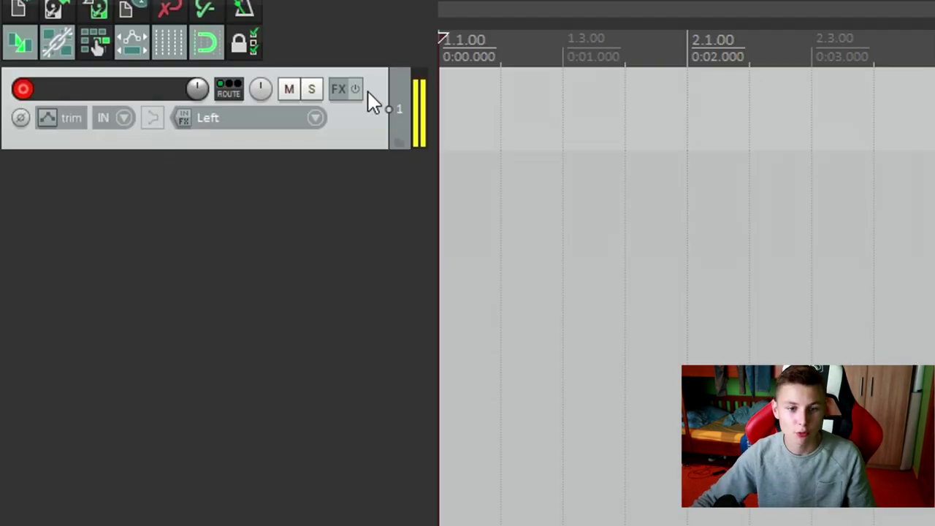
Add the ReaVerb effect to the new track and load its bad crunch preset
left_click(343, 89)
left_click(709, 246)
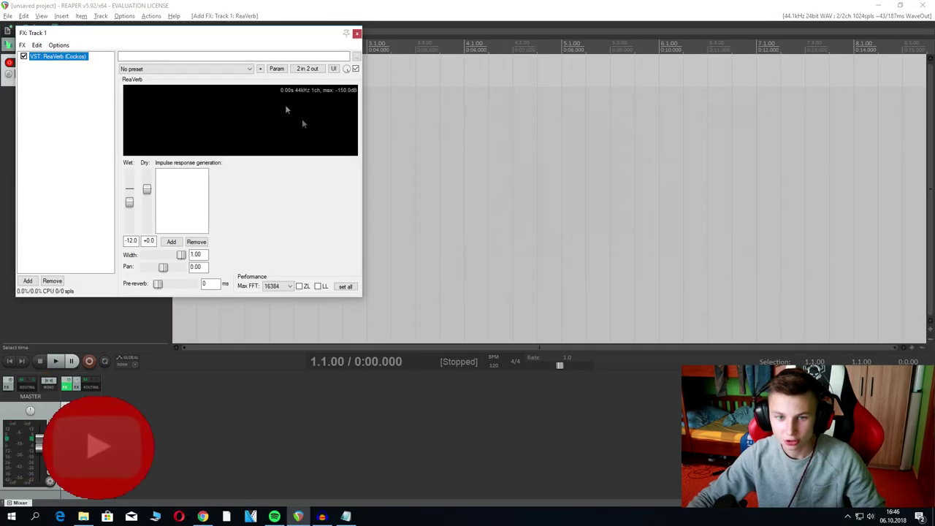
left_click_drag(247, 33, 496, 51)
left_click(438, 87)
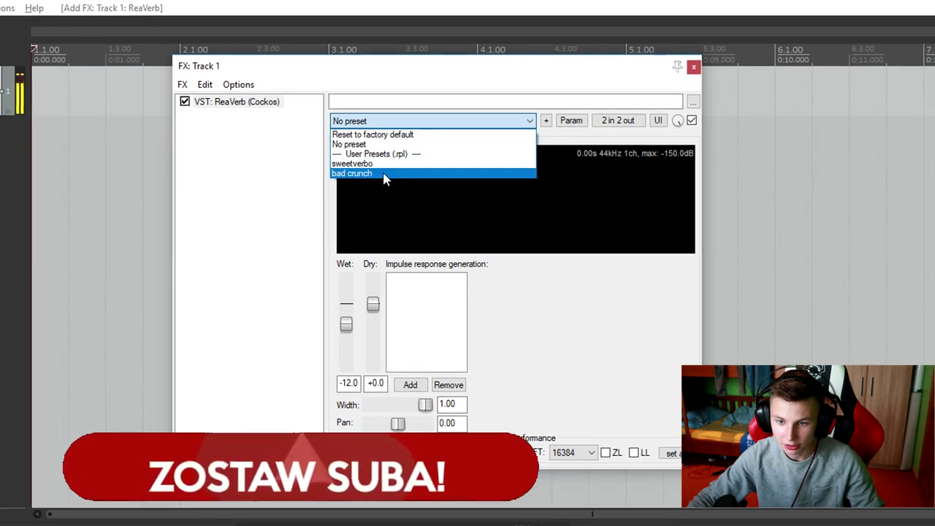
left_click(385, 175)
Lower ReaVerb's wet level to -34.0
left_click_drag(350, 330, 350, 354)
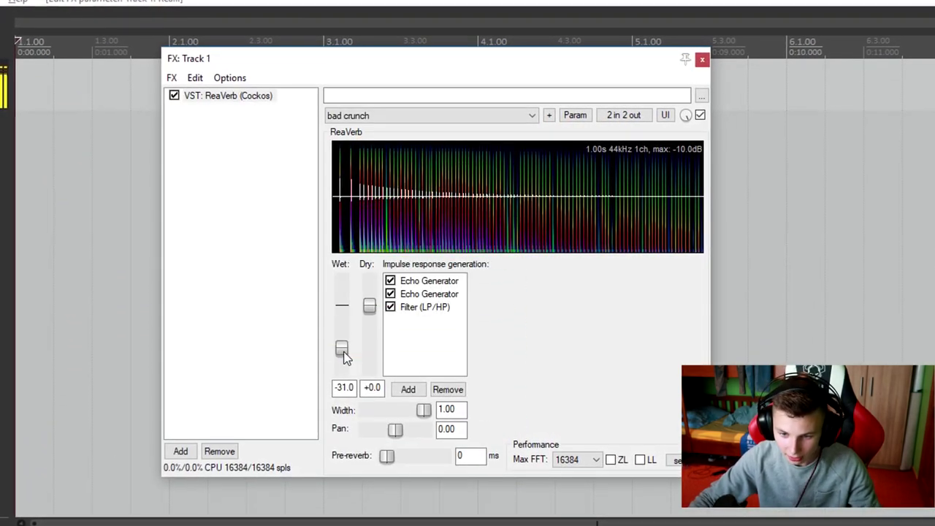
left_click_drag(344, 355, 344, 358)
left_click(263, 195)
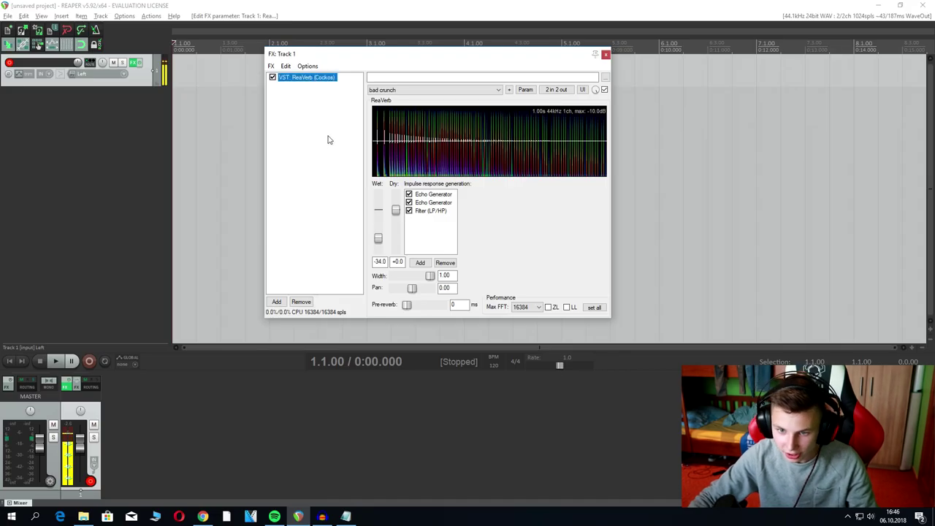
Add the DC1A3 (Klanghelm) compressor to the track's effects and set its input and output to 0.0
double_click(328, 139)
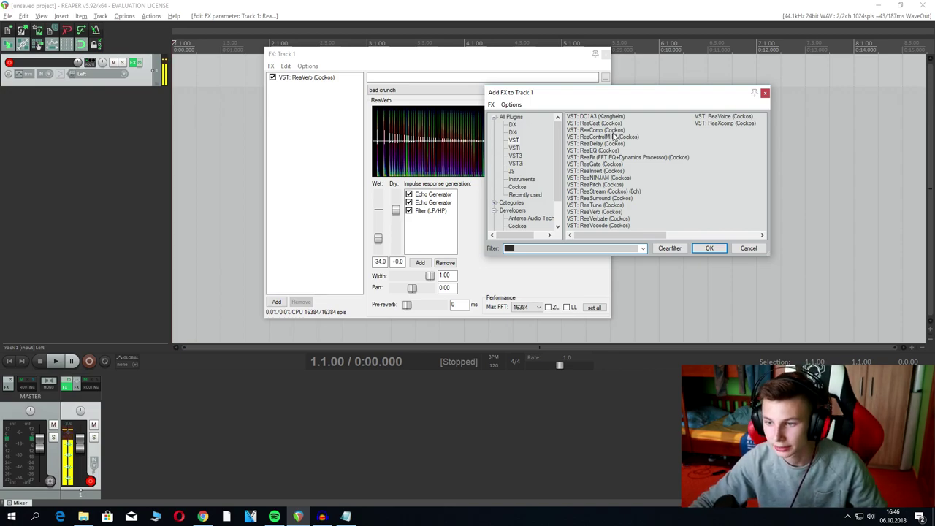
left_click(719, 250)
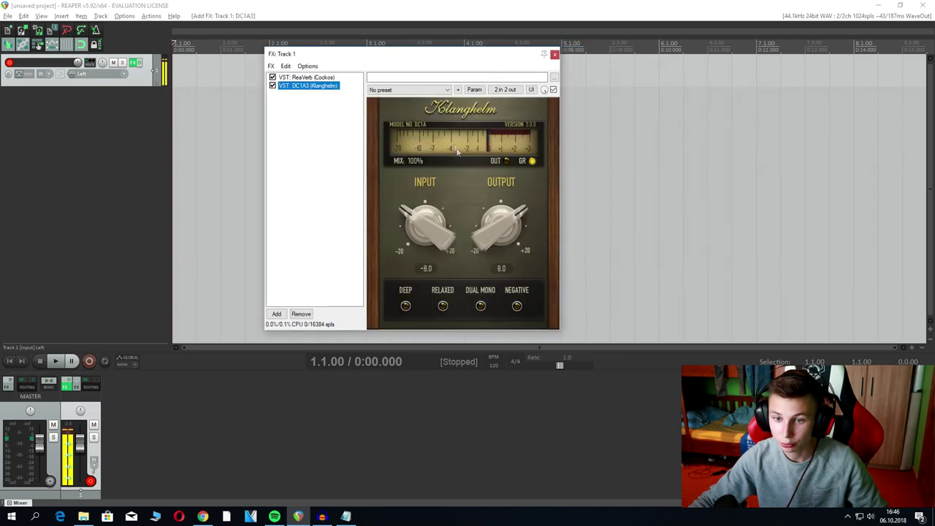
double_click(427, 263)
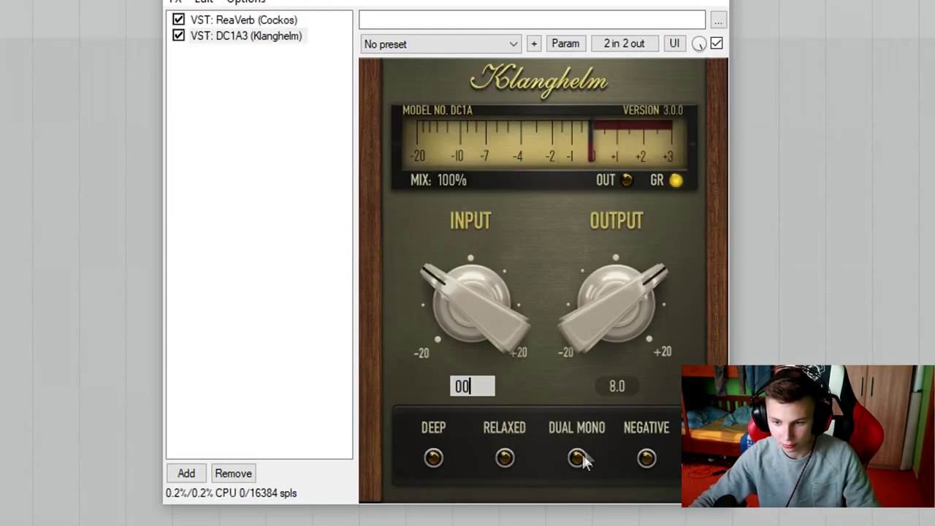
key("Return")
key("Return")
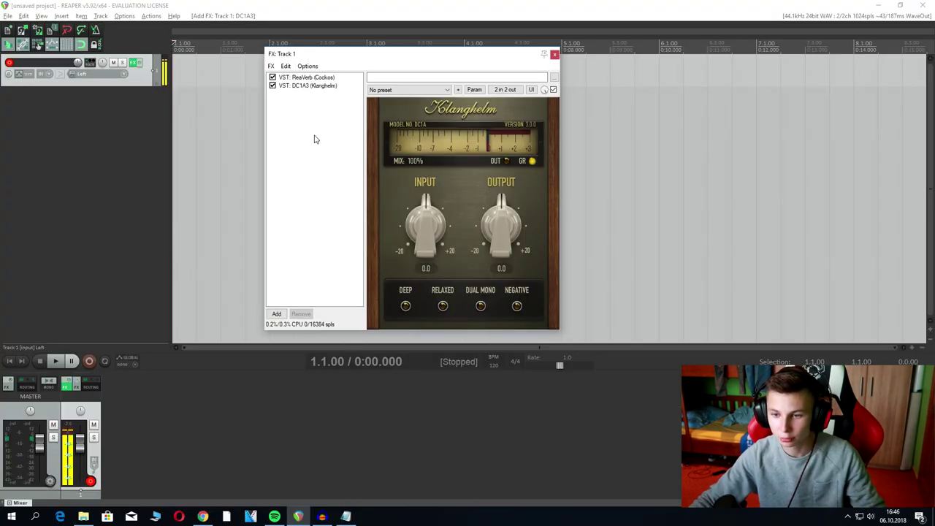
Add ReaEQ with the stock - Basic 11 band Clear Vocals preset and close the track's effects window
right_click(258, 133)
left_click(281, 138)
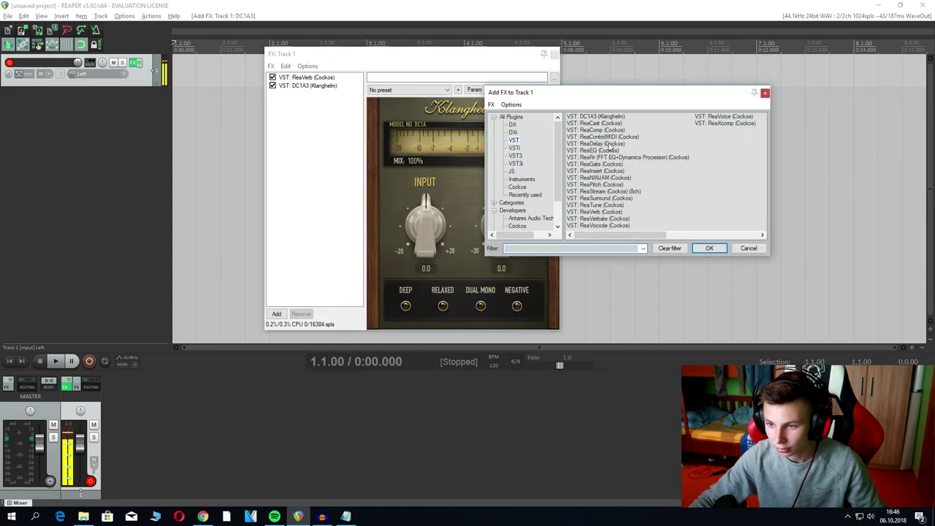
left_click(709, 249)
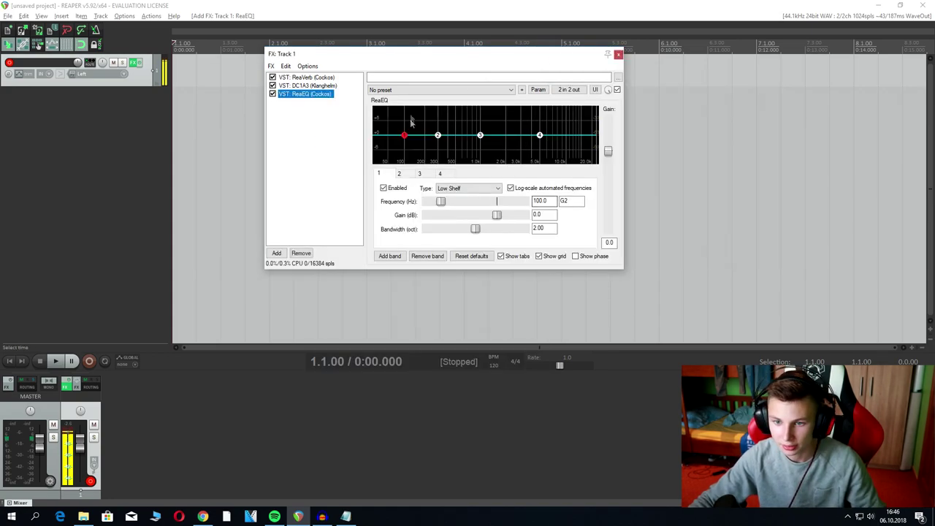
left_click(425, 90)
left_click(447, 220)
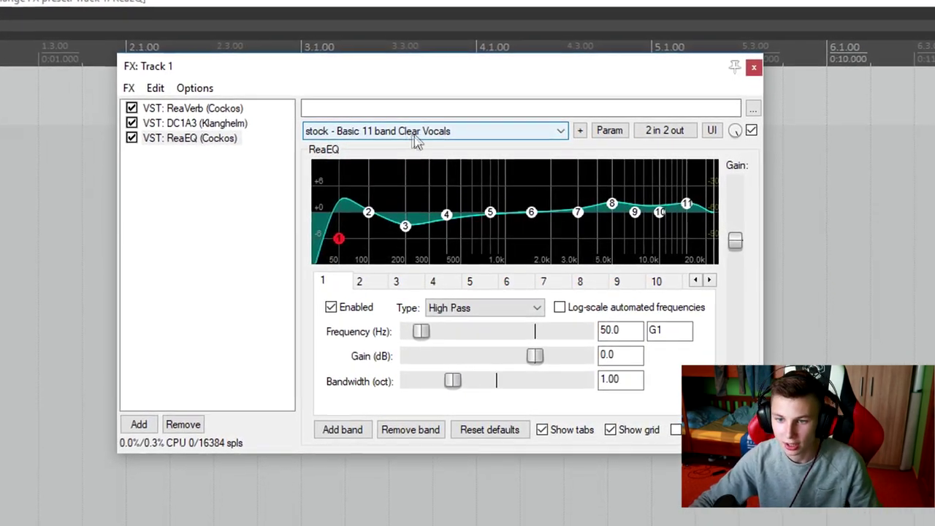
left_click(423, 132)
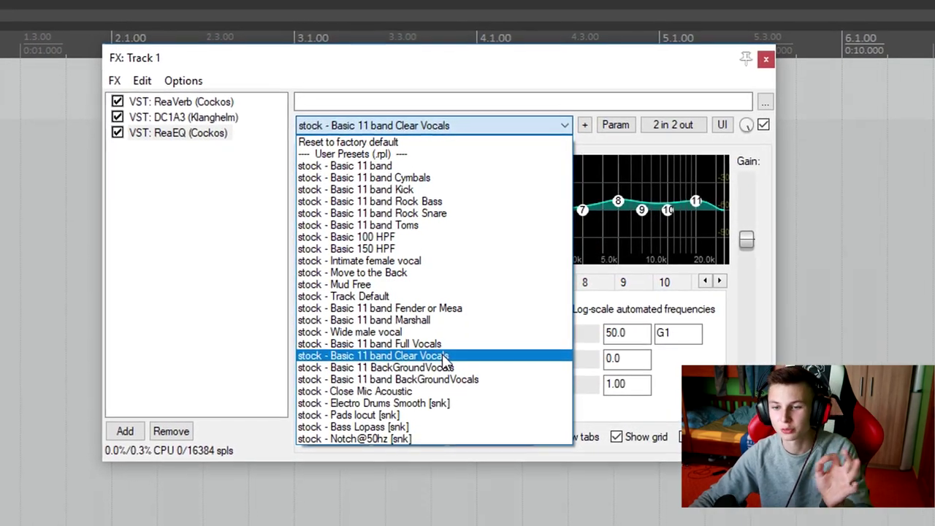
left_click(198, 225)
left_click(187, 198)
key("Escape")
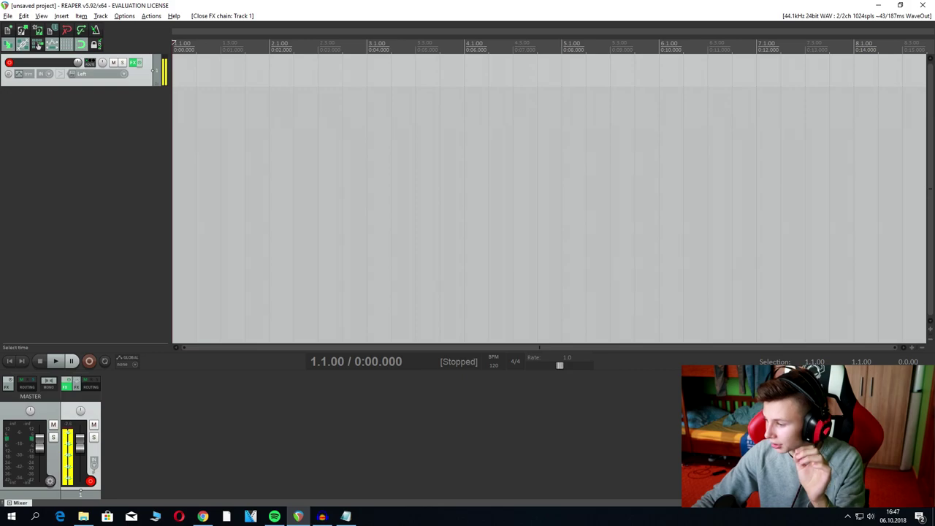
Import the Roses - Happy Trap Beat MP3 from the file explorer onto its own track at the project start
key("super+e")
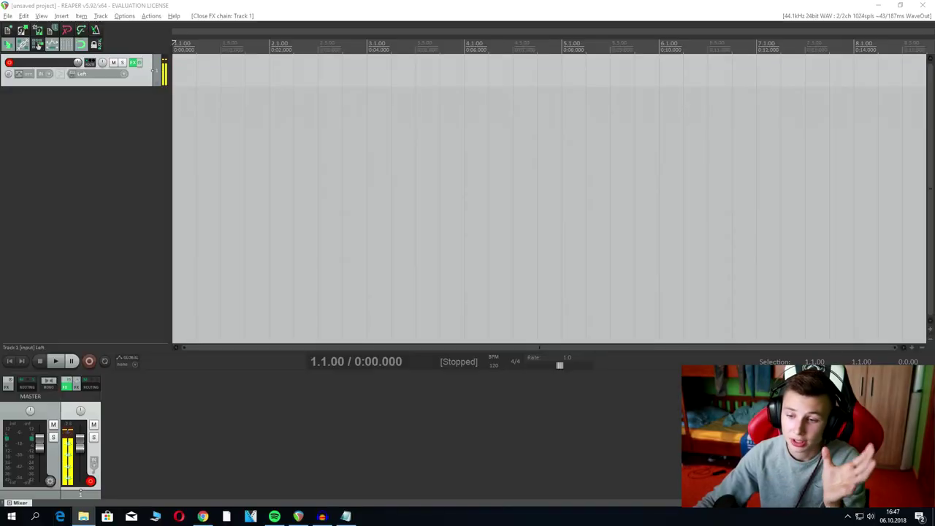
left_click_drag(934, 119, 375, 119)
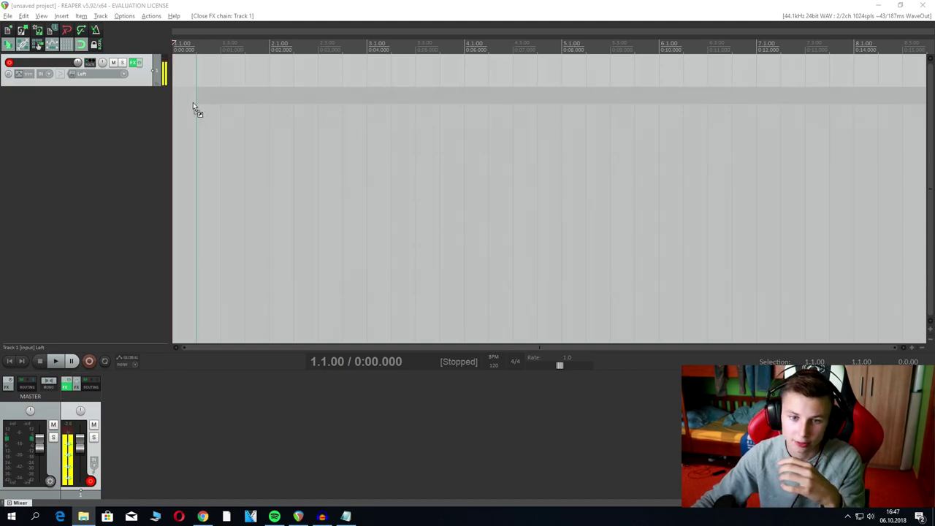
left_click_drag(193, 103, 131, 65)
Play the beat from 0:11.500, just before its loud section begins, and stop playback
scroll(462, 94, "down", 3)
left_click(457, 95)
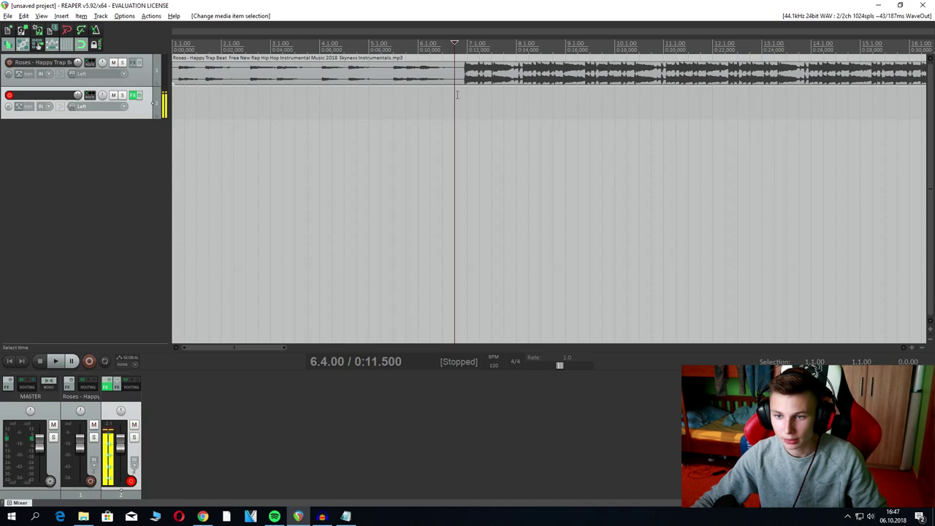
key("space")
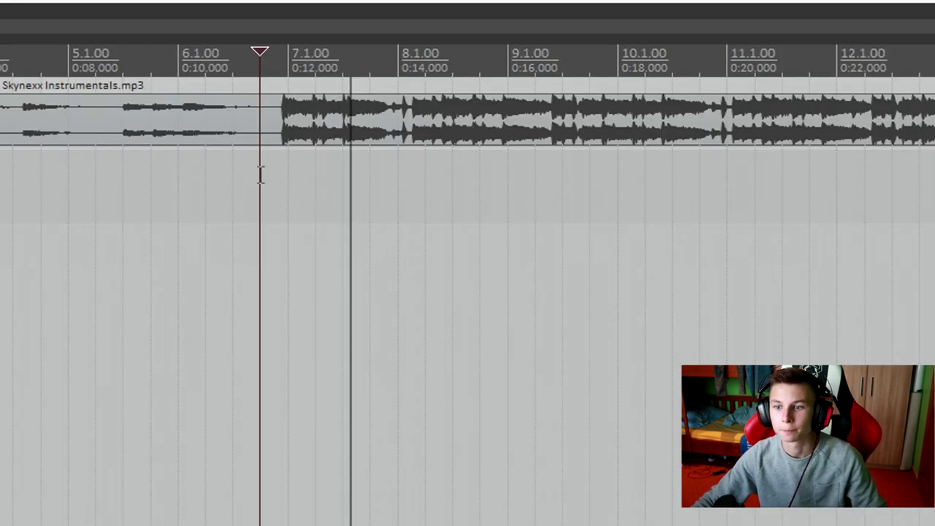
scroll(260, 174, "down", 2)
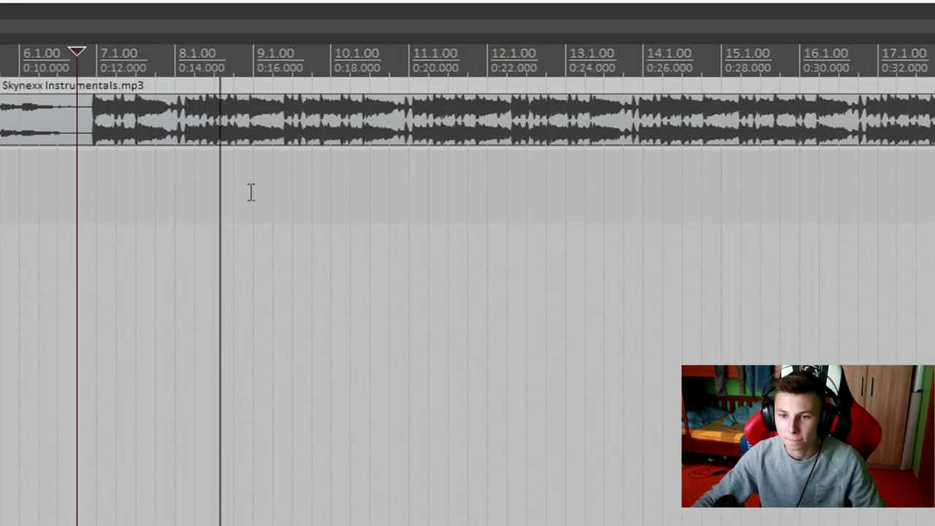
key("space")
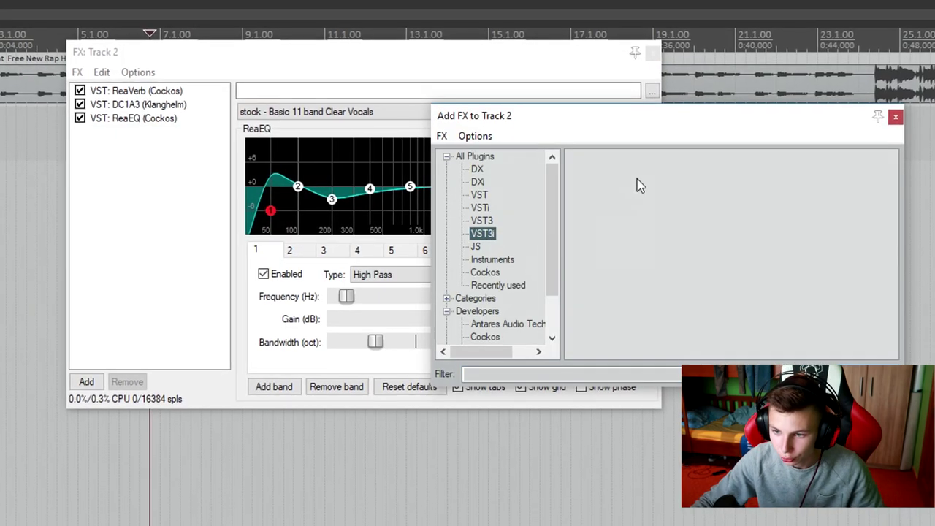
Add the VST3 Auto-Tune 8.1 effect to the vocal track and set its input type to Low Male
left_click(487, 220)
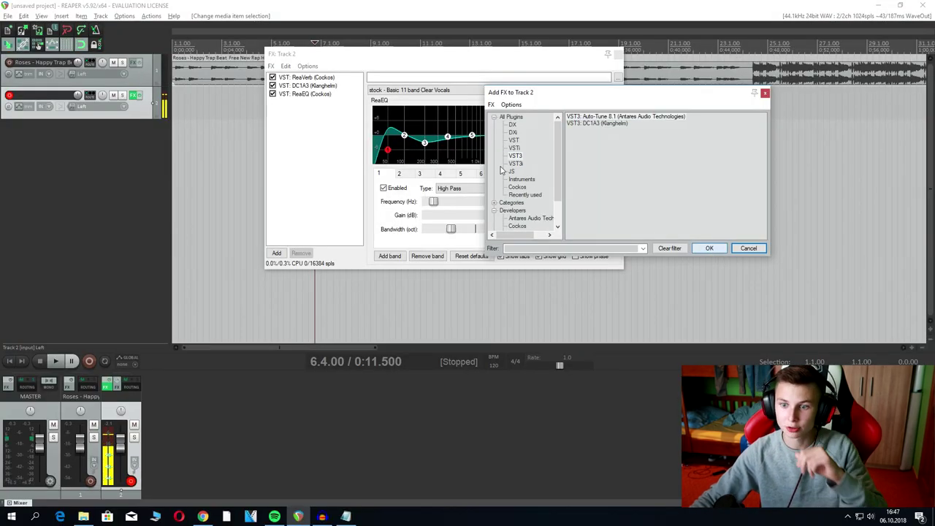
double_click(625, 117)
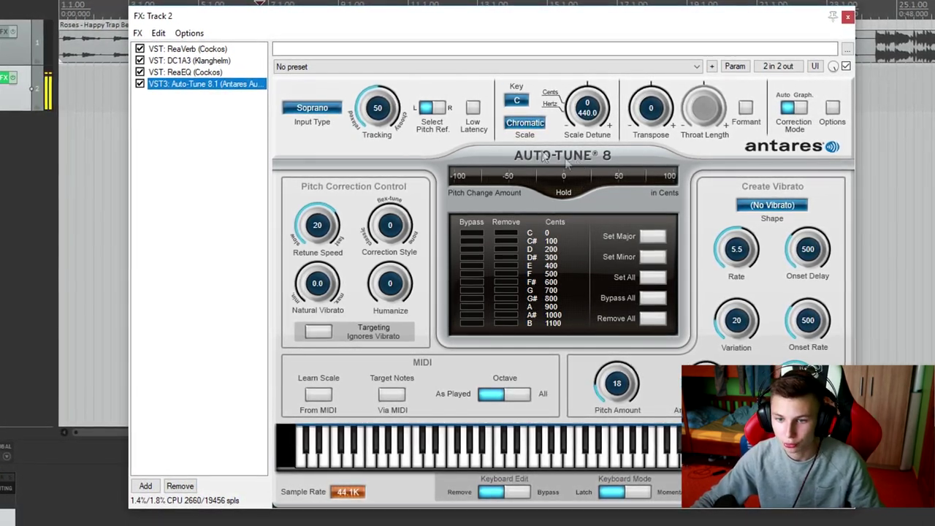
left_click(313, 109)
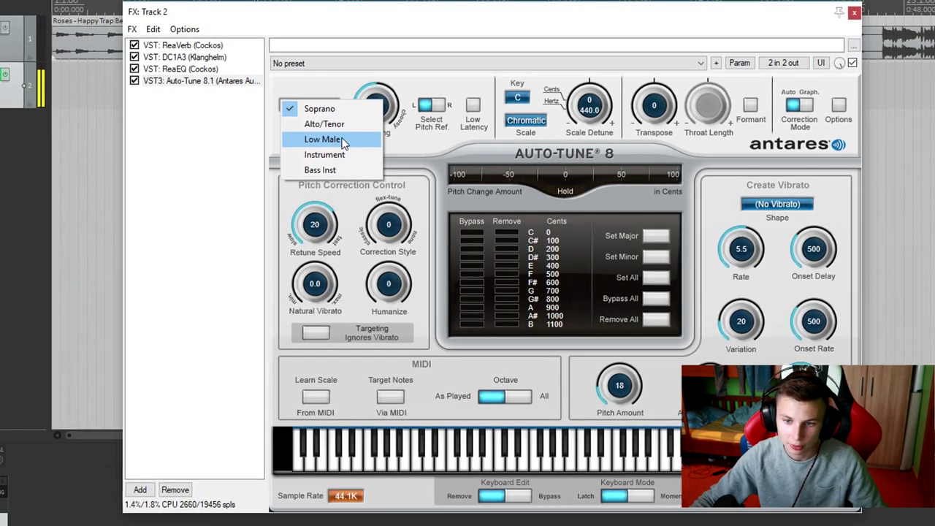
left_click(340, 141)
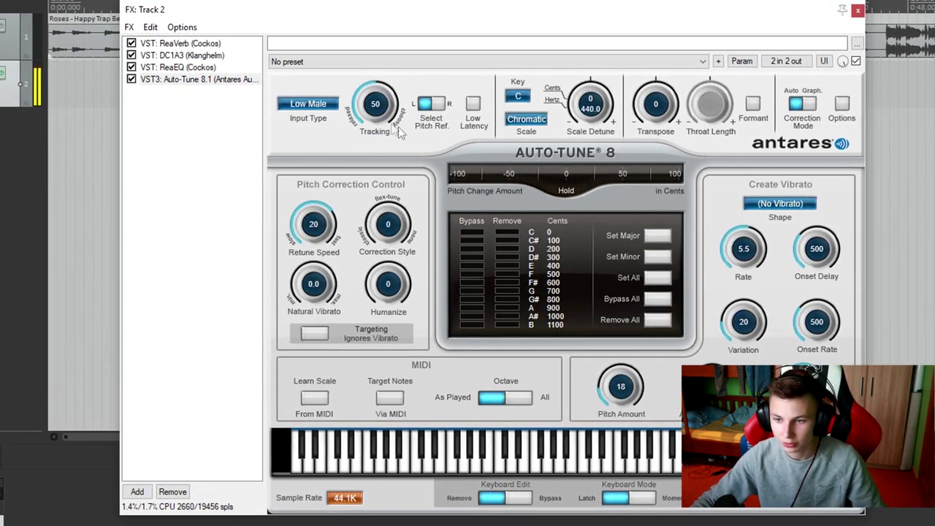
Set Auto-Tune's key to D and its scale to Minor
left_click(518, 98)
left_click(537, 127)
left_click(526, 119)
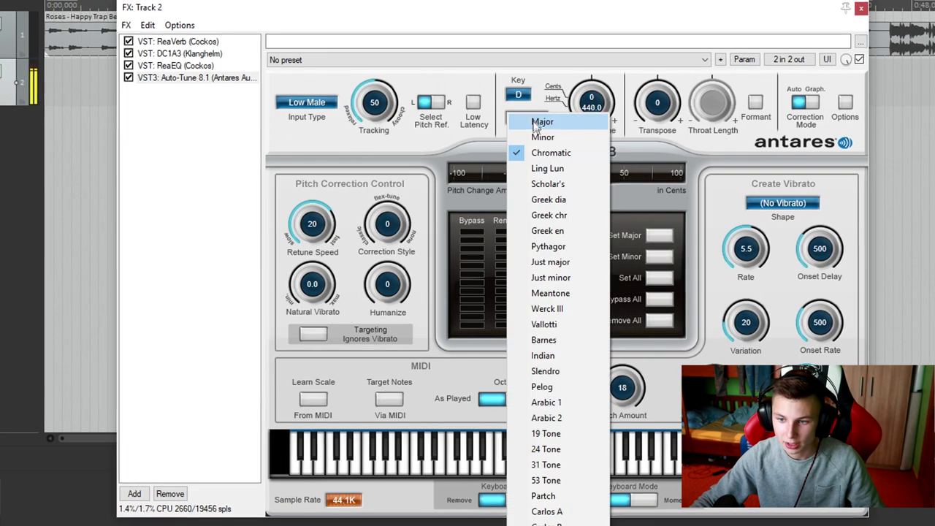
left_click(549, 139)
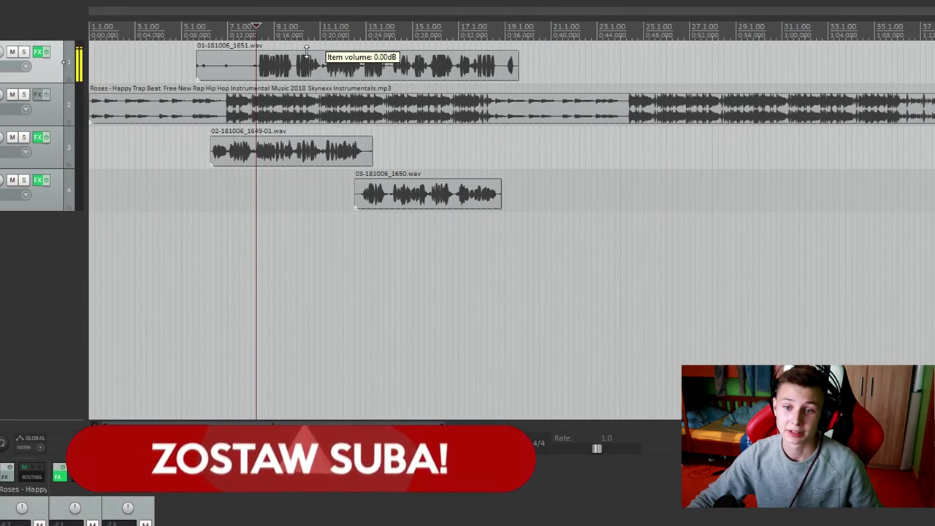
Lower the volume of the 01-181006_1651.wav clip to about -19.6 dB and trim its start to the edit cursor
left_click_drag(306, 48, 295, 74)
left_click_drag(189, 65, 247, 67)
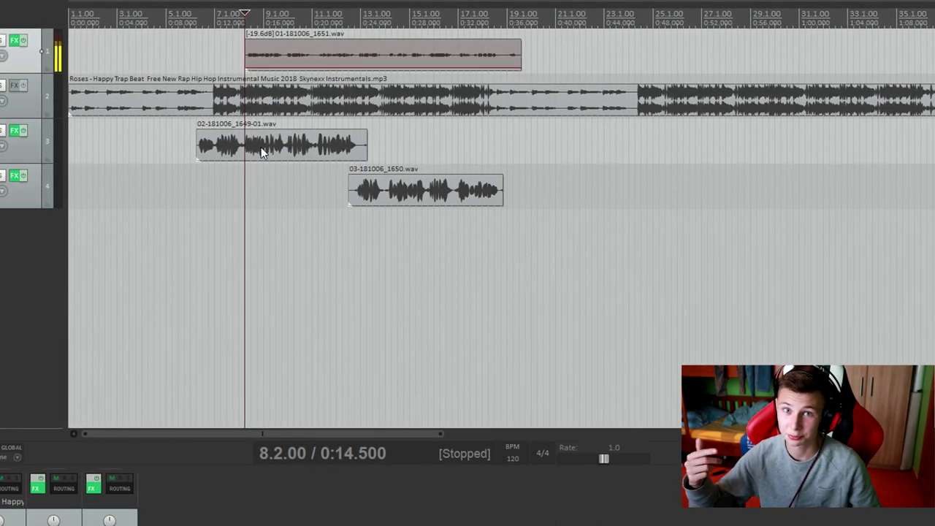
Play the beat and vocal clips together to check the mix, and stop playback
left_click(208, 186)
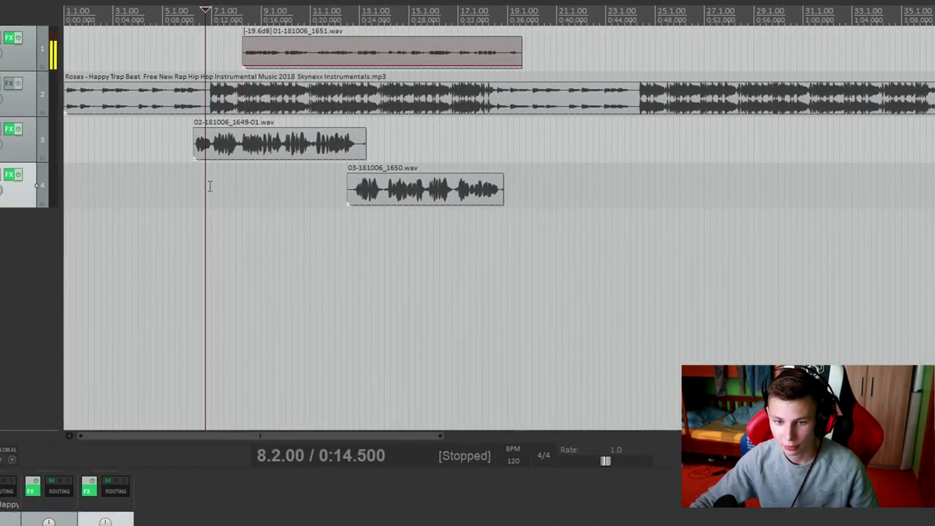
left_click(188, 188)
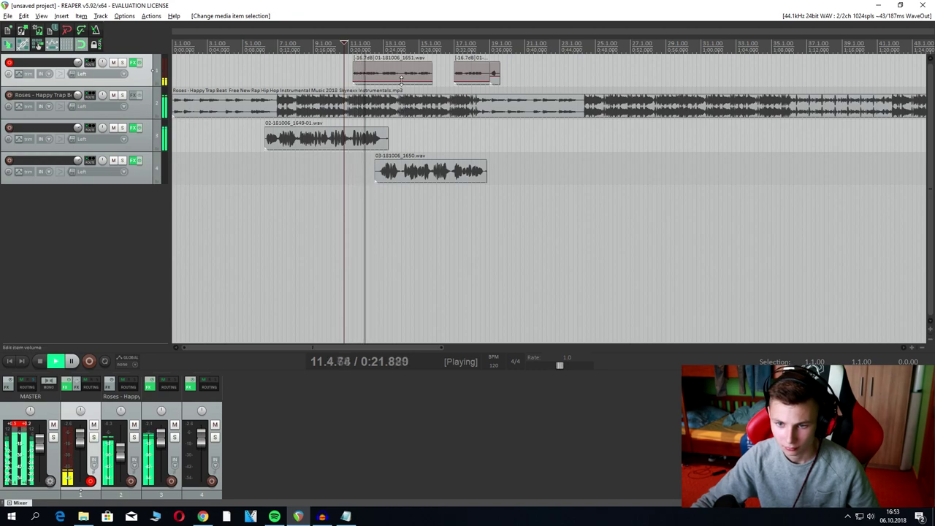
key("space")
Raise ReaVerb's wet level on track 1 to -23.5, close the effects window and restart playback
left_click(135, 64)
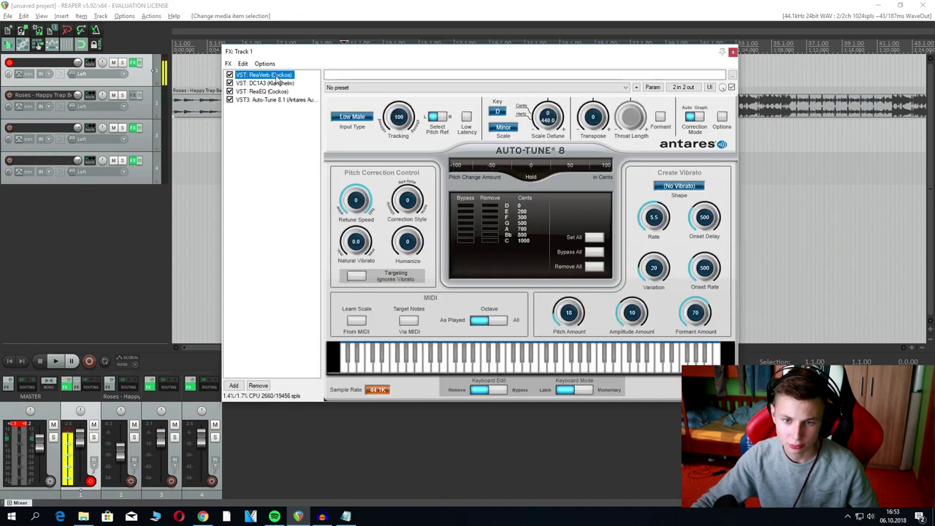
left_click(263, 73)
left_click_drag(337, 225, 338, 223)
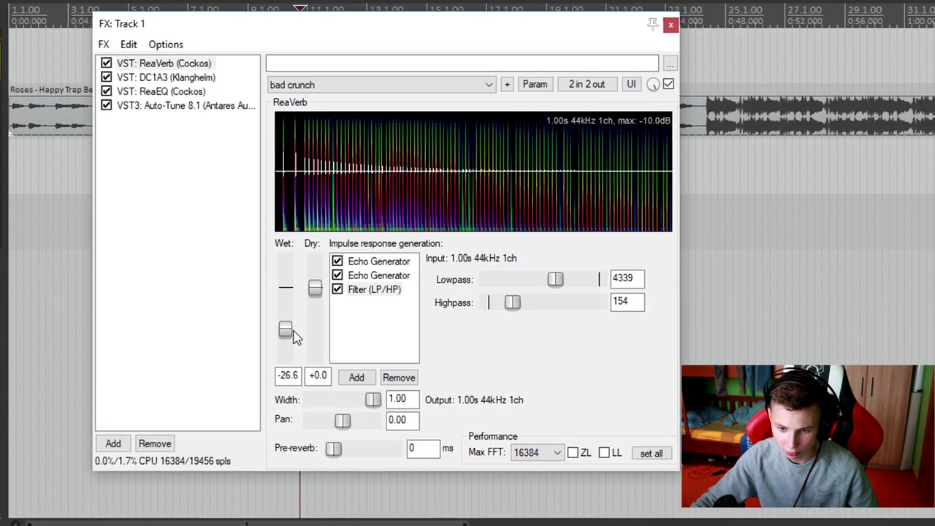
left_click_drag(296, 336, 296, 334)
key("space")
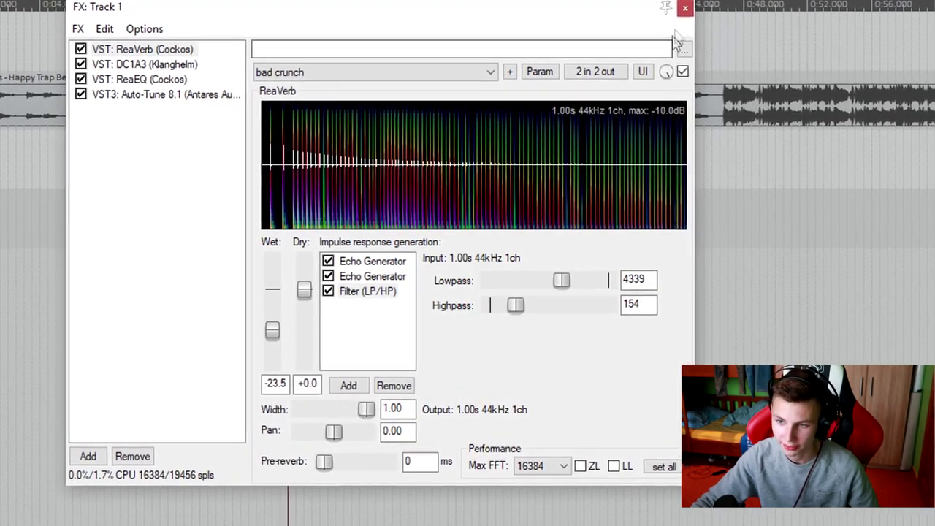
left_click(682, 11)
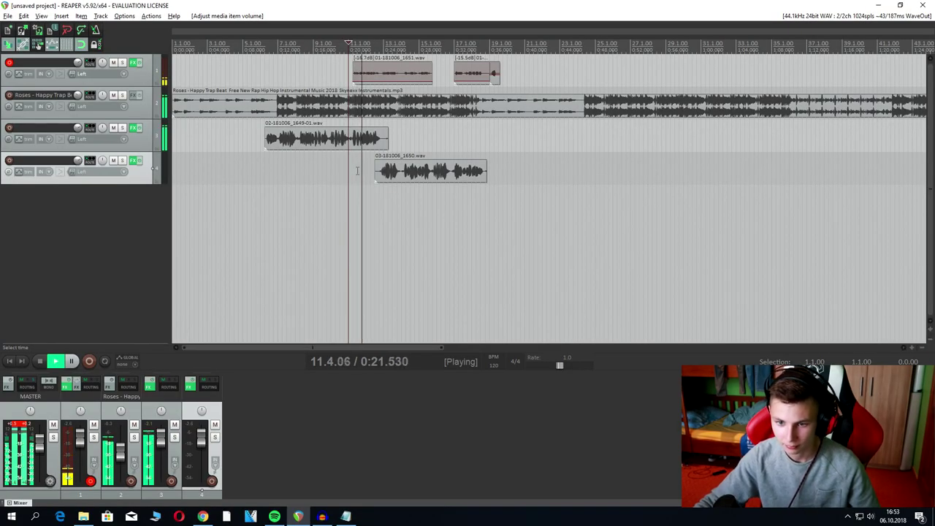
Stop playback and undo the last track solo toggle
key("space")
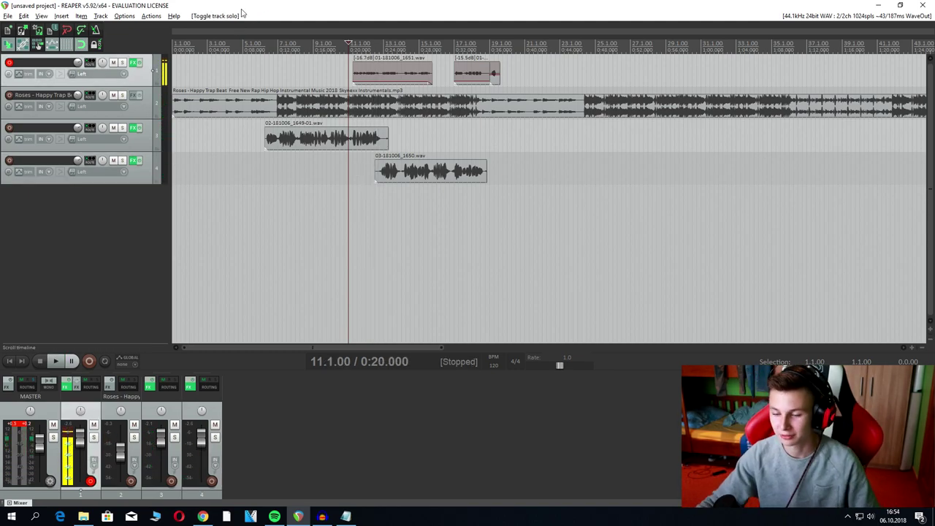
key("ctrl+z")
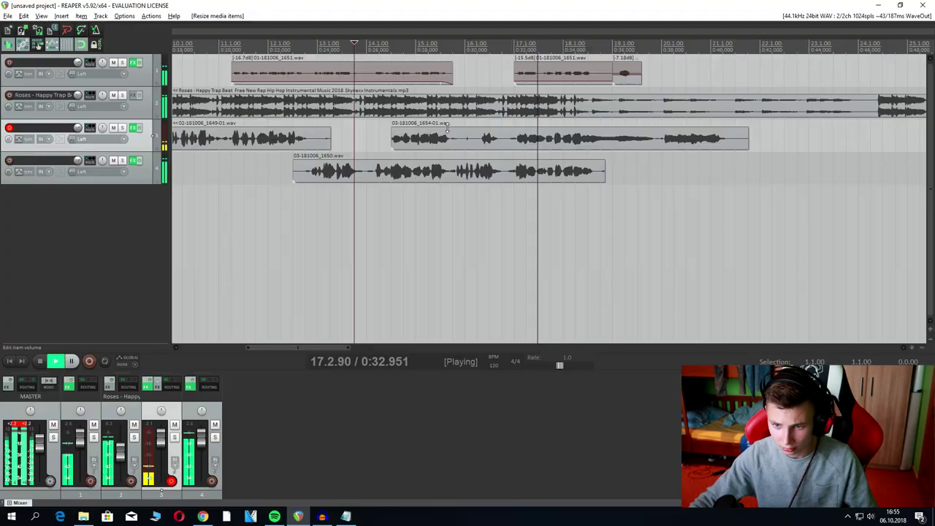
Lower the volume of the first part of the 03-181006_1654-01.wav clip to about -21.5 dB
left_click_drag(447, 129, 445, 149)
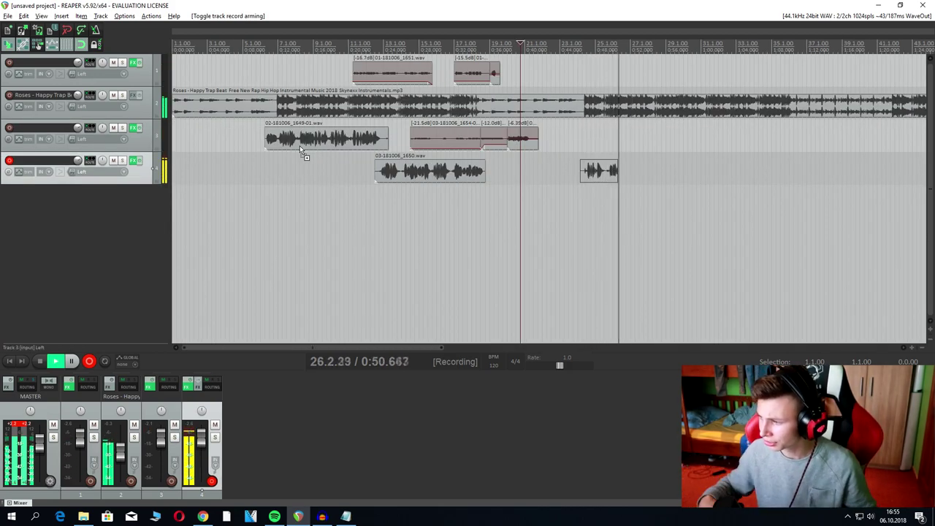
Try recording a vocal take on track 4 over the beat, stop the recording and cut the new clip
key("ctrl+r")
key("space")
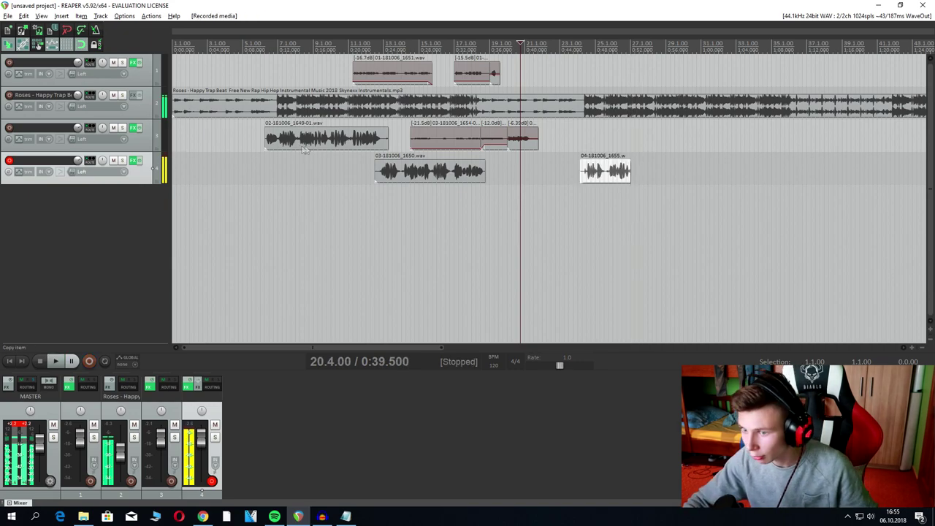
left_click(604, 175)
key("ctrl+x")
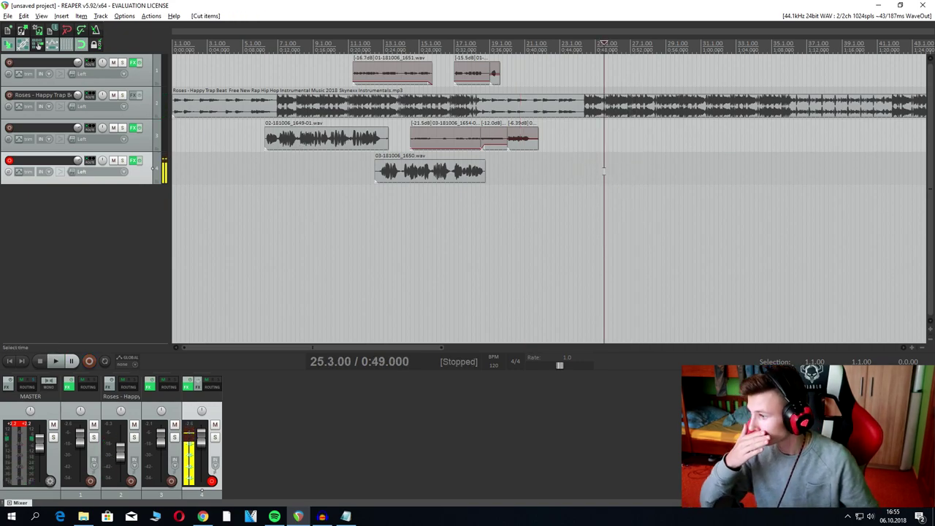
Record another vocal take on track 4 and trim the clip's end to 27.3.00
key("ctrl+z")
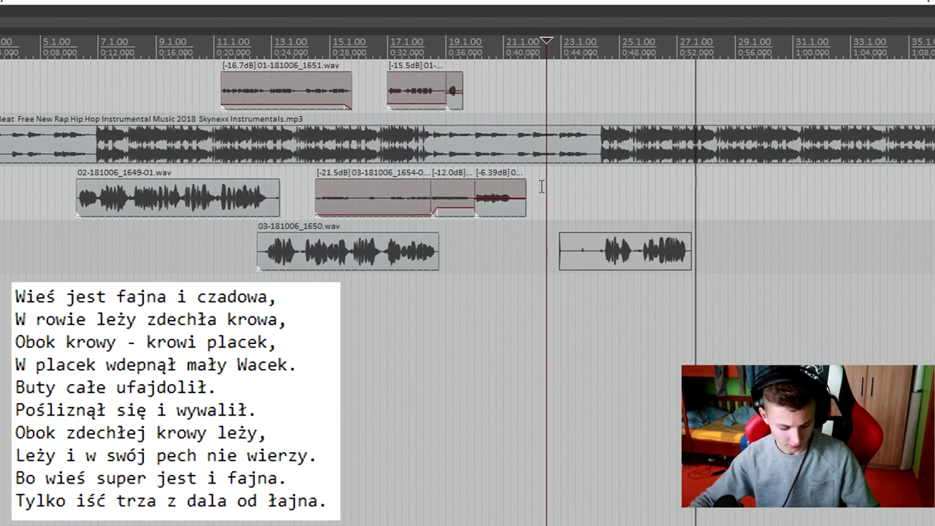
key("space")
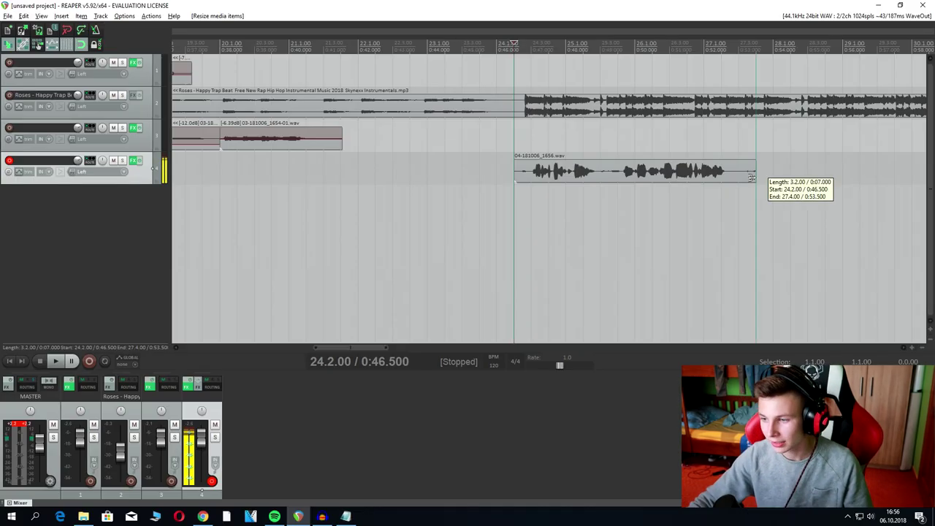
left_click_drag(752, 178, 734, 177)
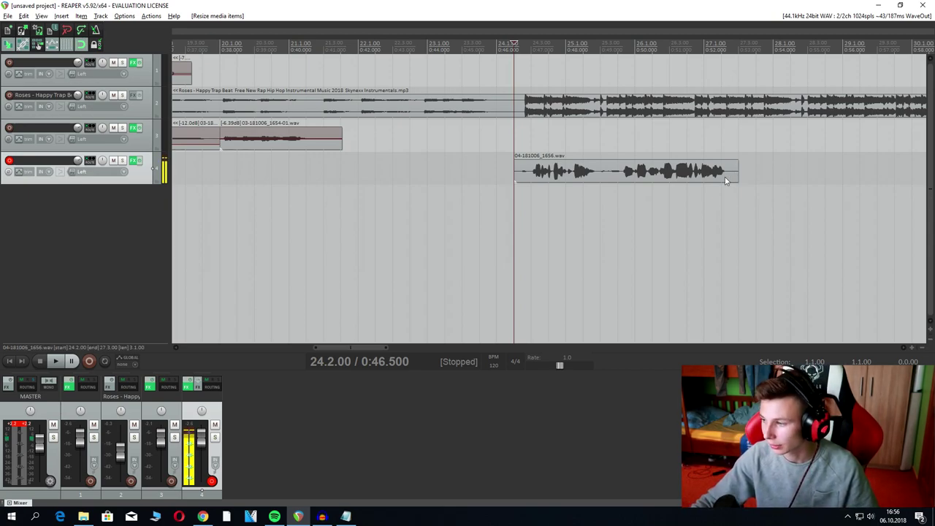
Record further vocal takes on tracks 3 and 1 over the beat, starting with the edit cursor at 26.3.00
left_click(678, 192)
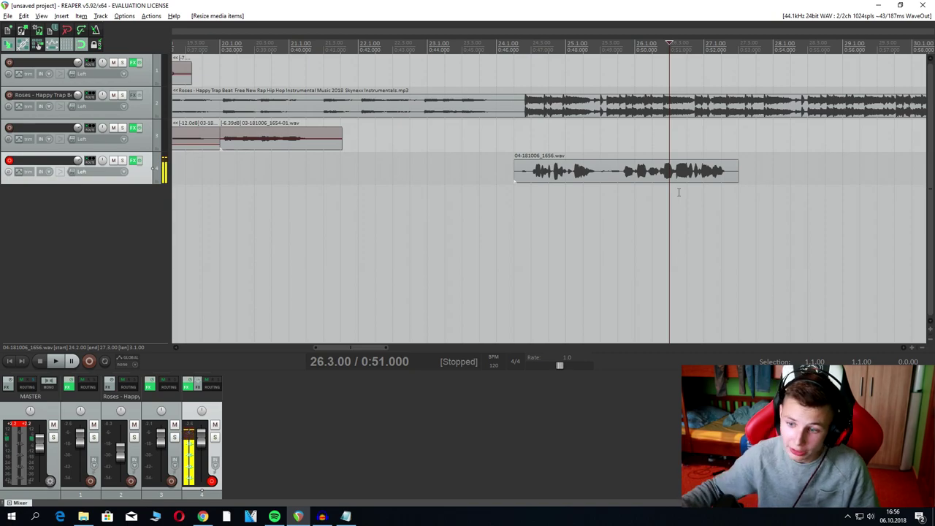
key("ctrl+r")
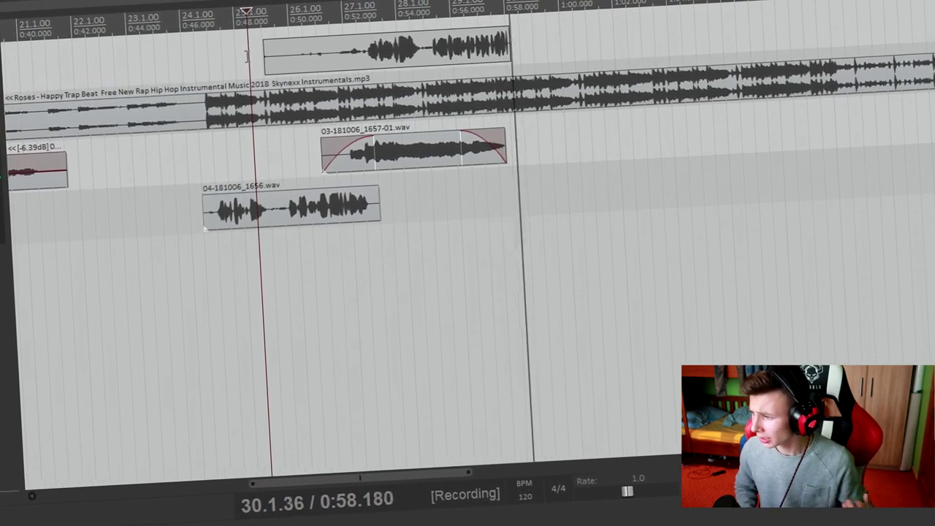
key("space")
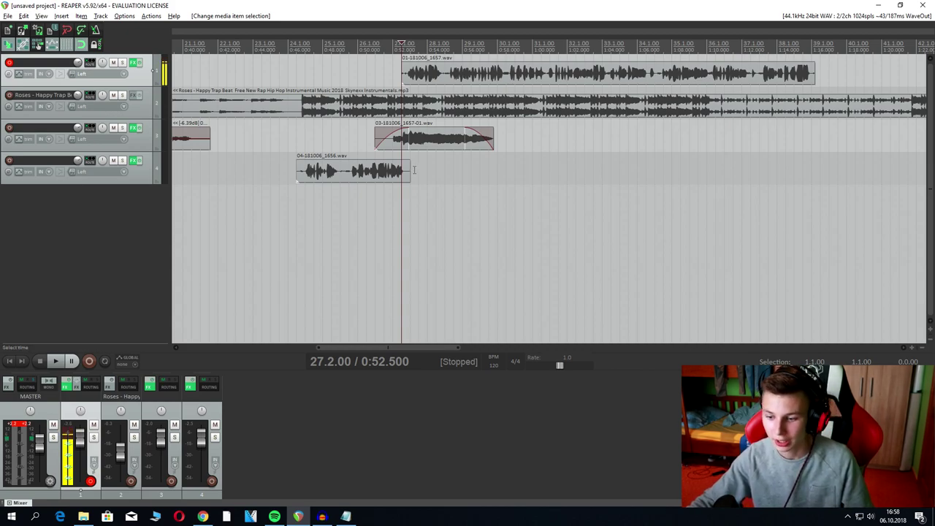
Play the mix from 27.1.00 and lower the 03-181006_1657-01.wav clip's volume to about -11.3 dB
left_click(394, 193)
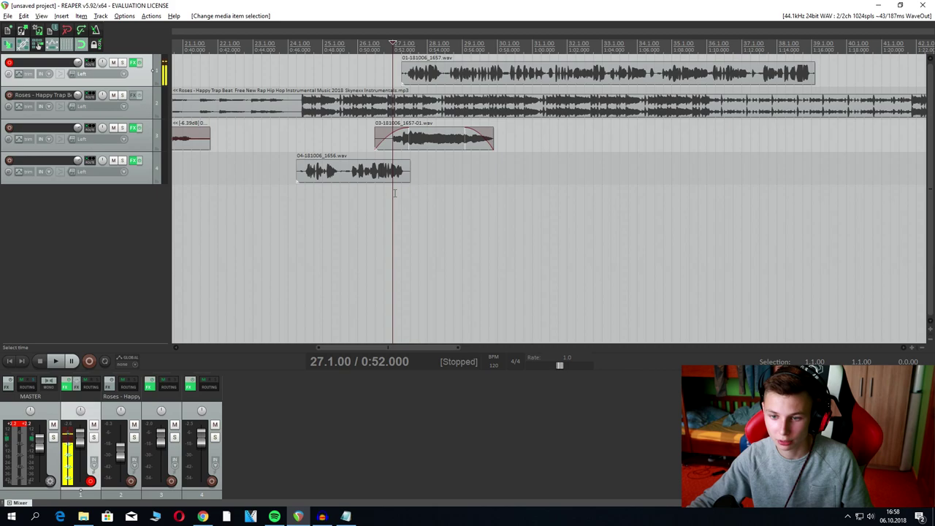
key("space")
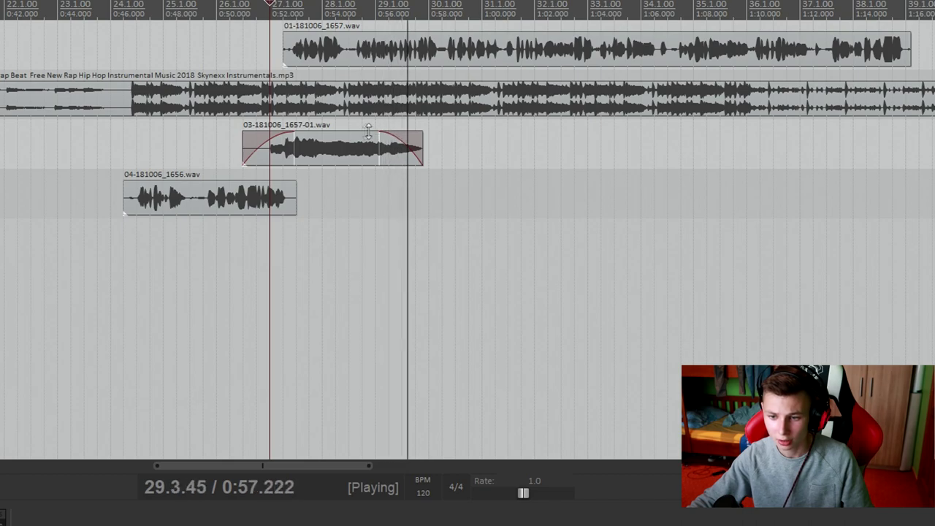
left_click_drag(347, 133, 350, 162)
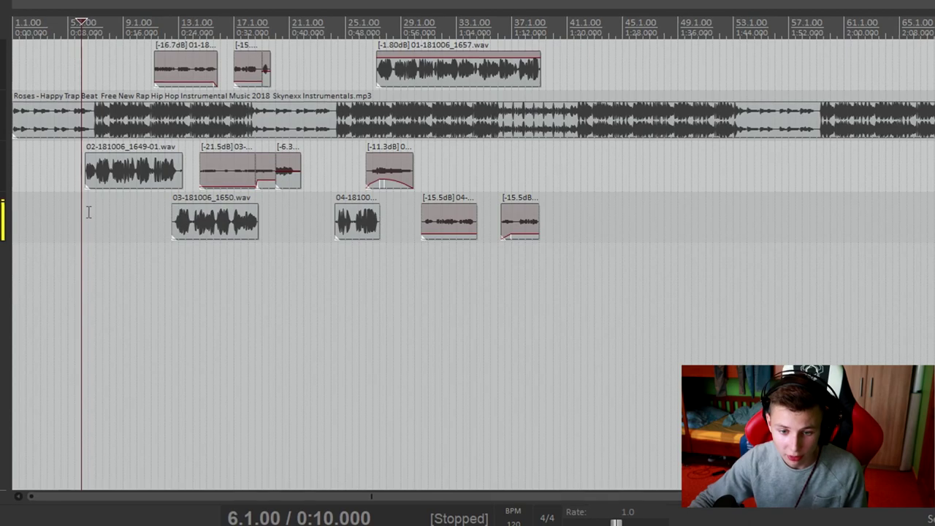
Return the edit cursor to the start of the project at 1.1.00
left_click_drag(88, 212, 582, 223)
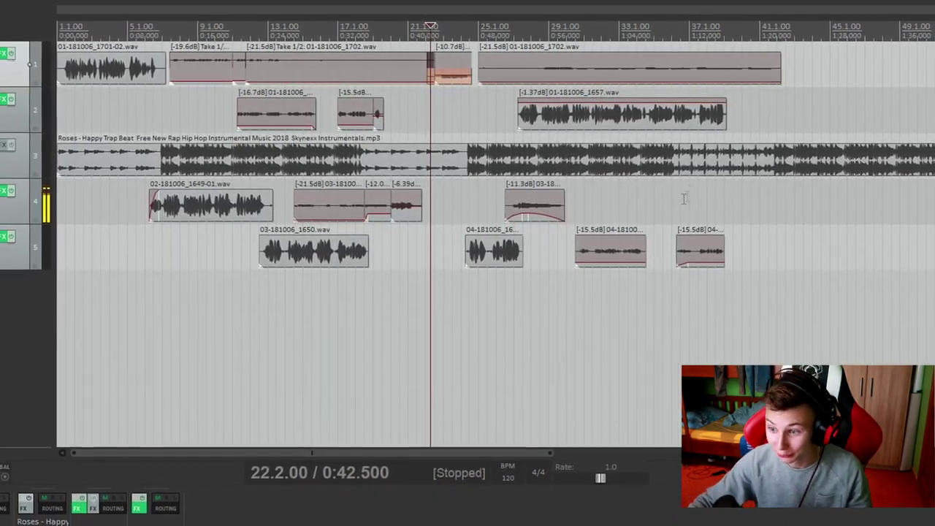
left_click(683, 198)
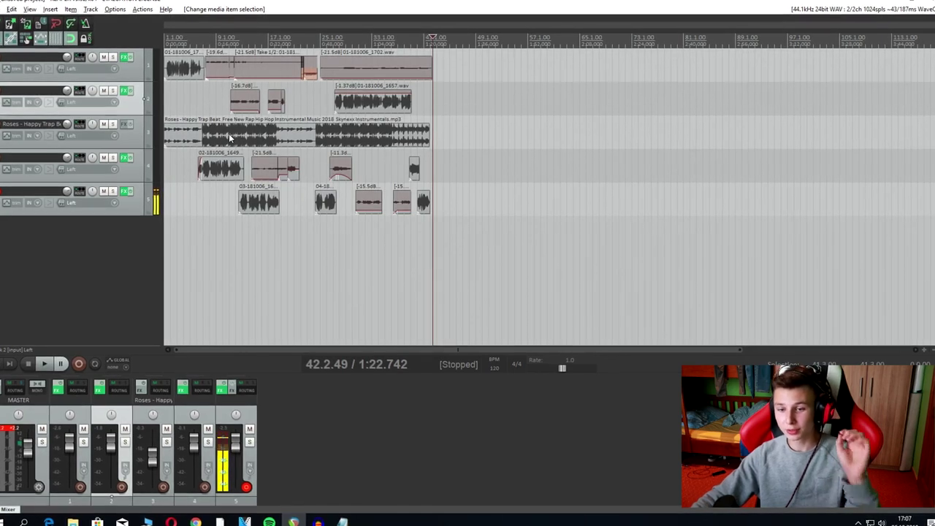
left_click(164, 168)
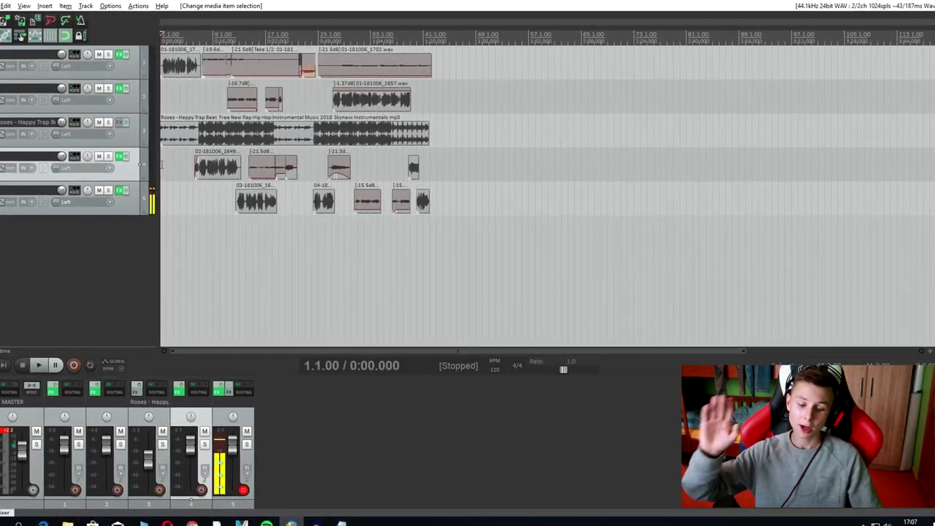